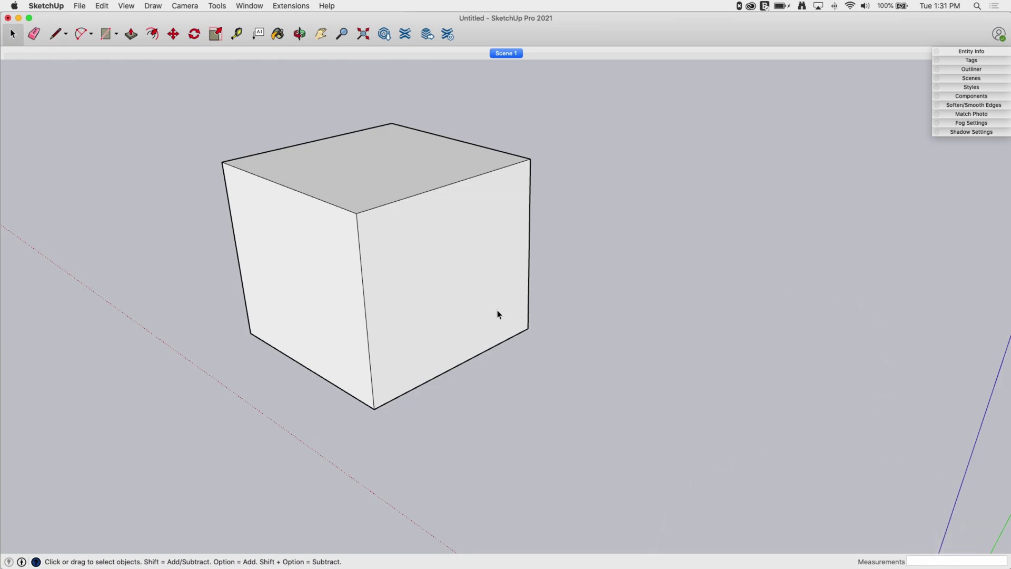
Pull the box's top face outward about 7 1/2" and extend one of its side faces outward
middle_click_drag(377, 152, 381, 198)
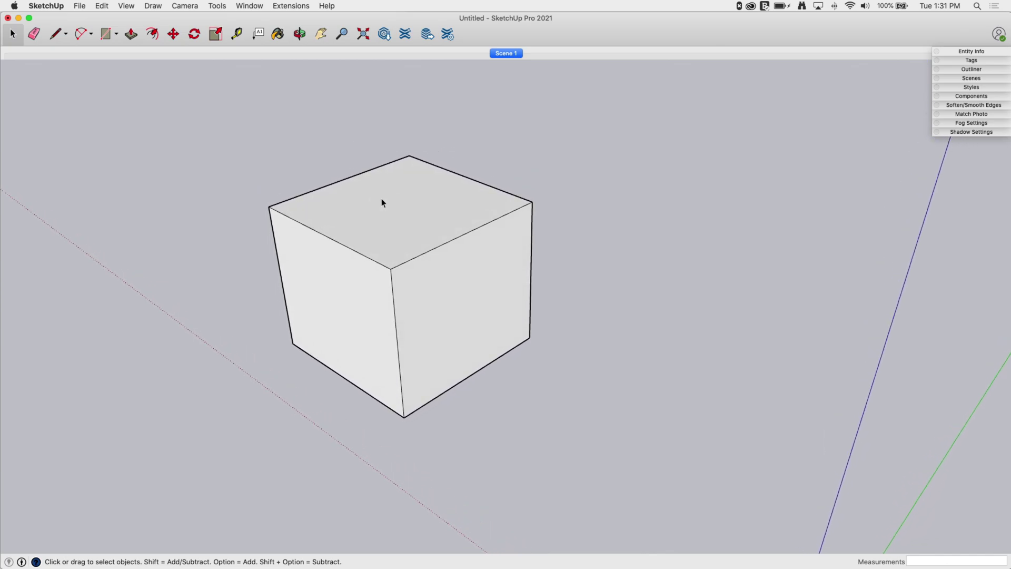
key("p")
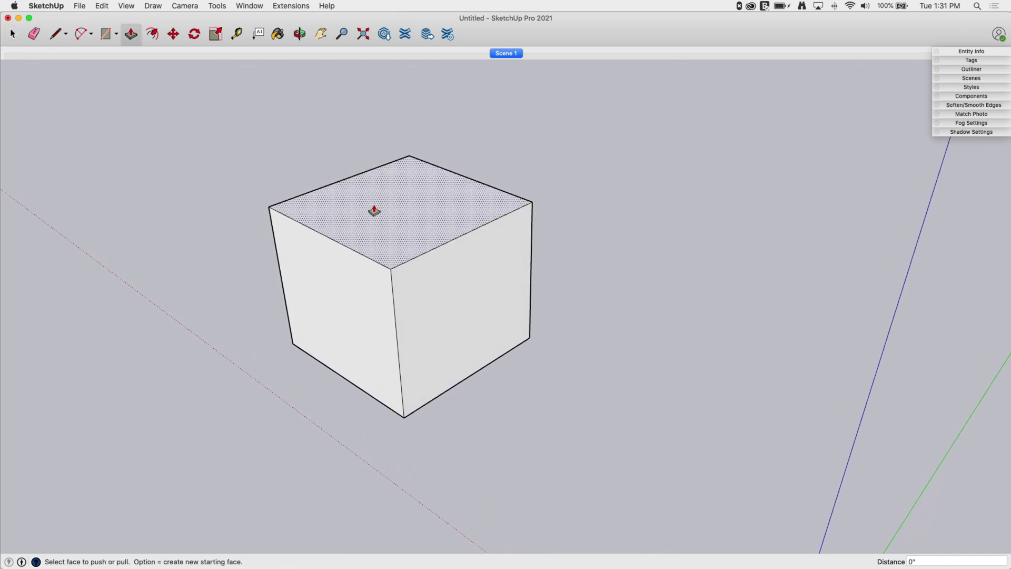
left_click_drag(373, 210, 355, 197)
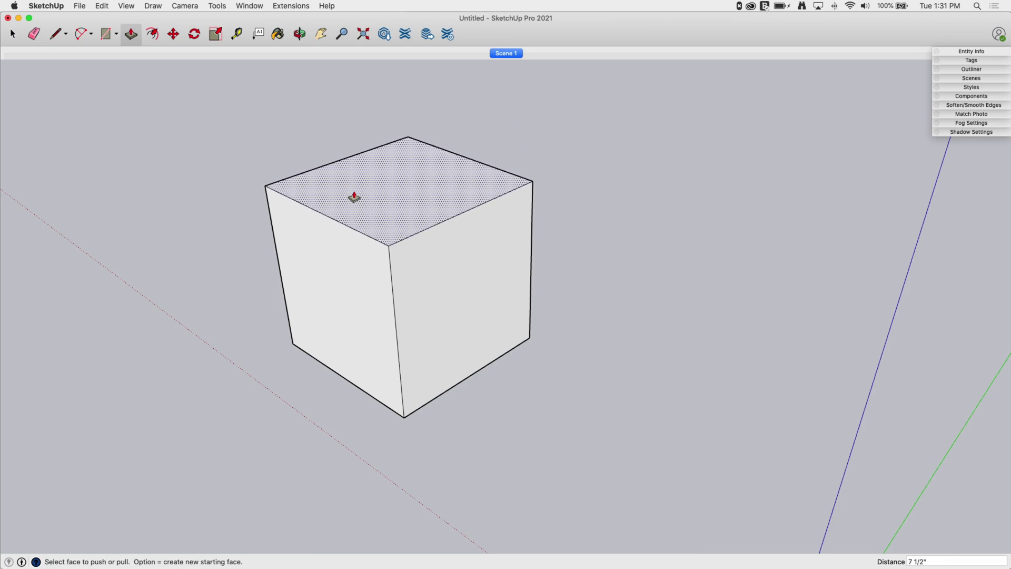
left_click_drag(347, 275, 329, 259)
Rotate the entire box about 24.6 degrees around the red axis
middle_click_drag(329, 259, 480, 237)
key("space")
triple_click(465, 209)
key("q")
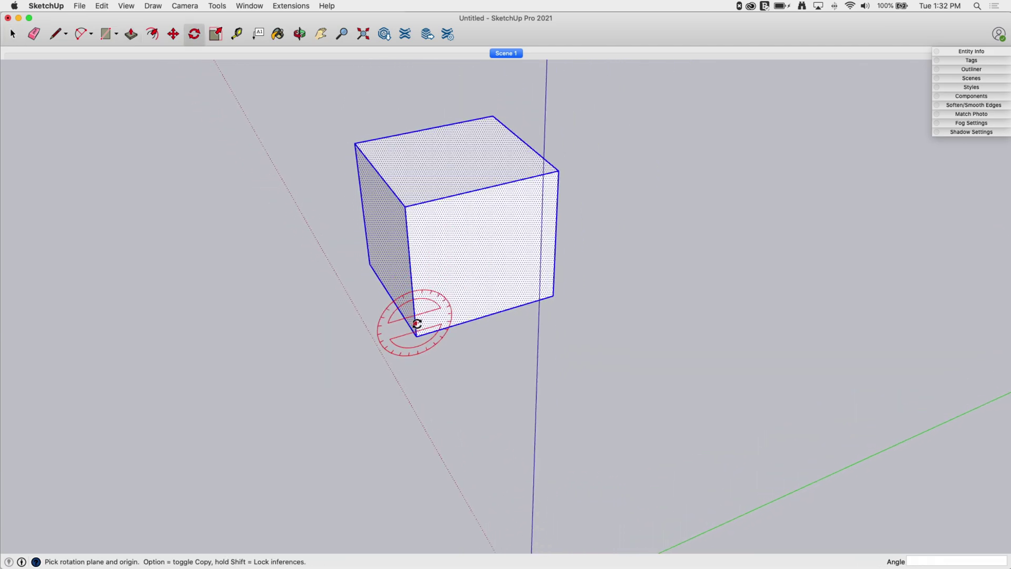
left_click(463, 322)
left_click(463, 296)
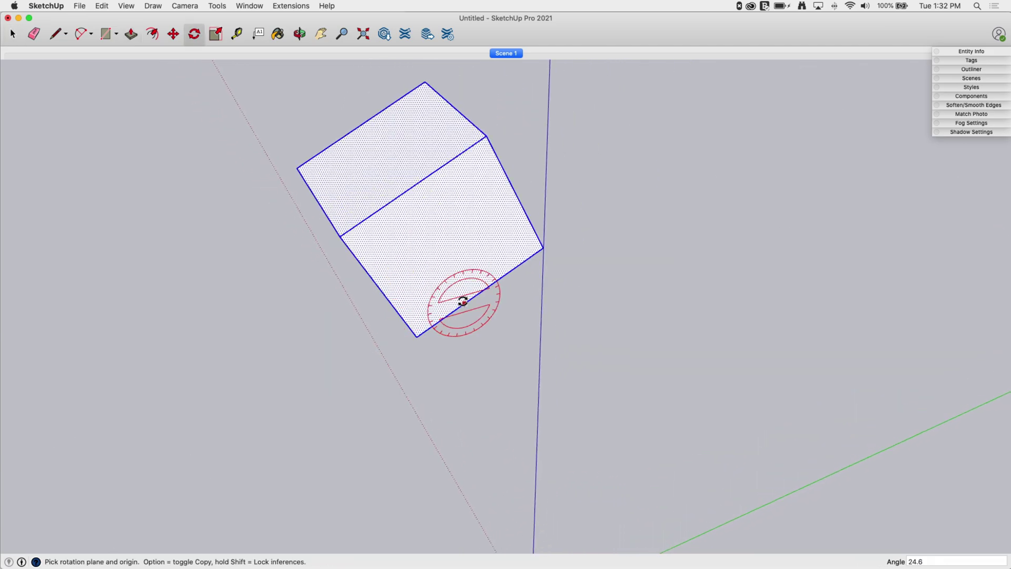
Rotate the tilted box a second time, around the green axis, using its lower edge as the pivot
middle_click_drag(463, 295, 463, 325)
key("Right")
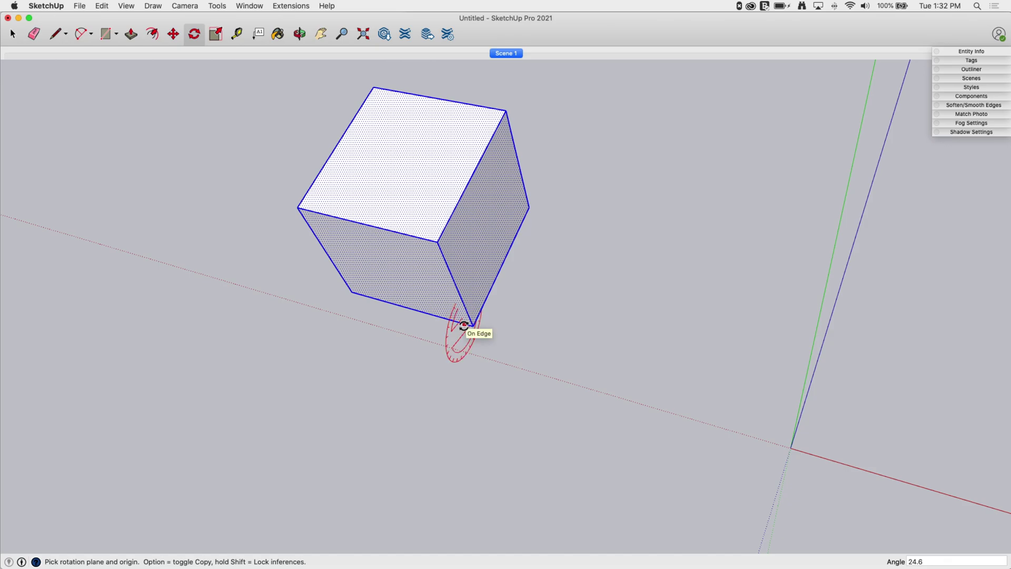
left_click(463, 326)
left_click(448, 319)
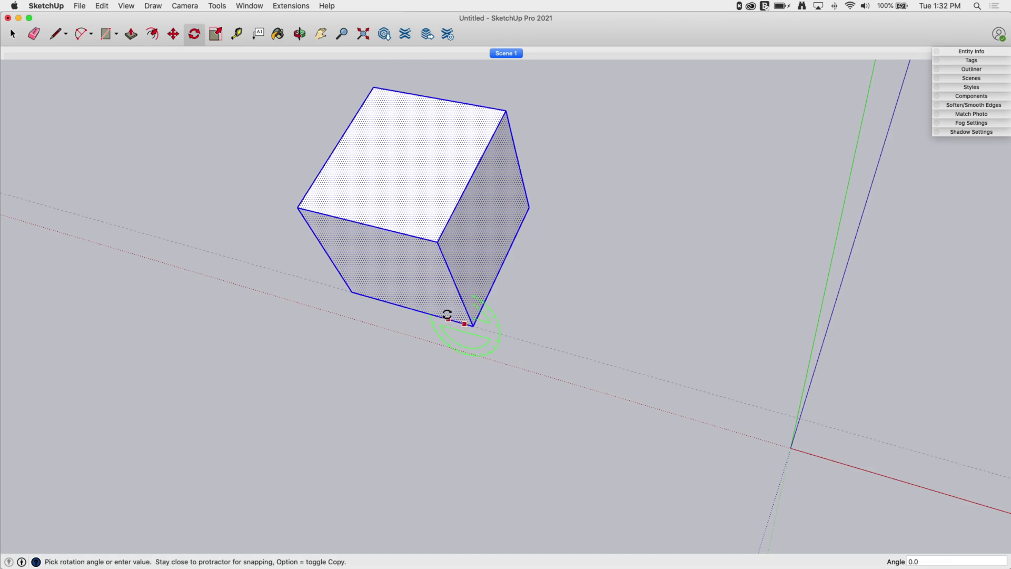
left_click(447, 308)
key("space")
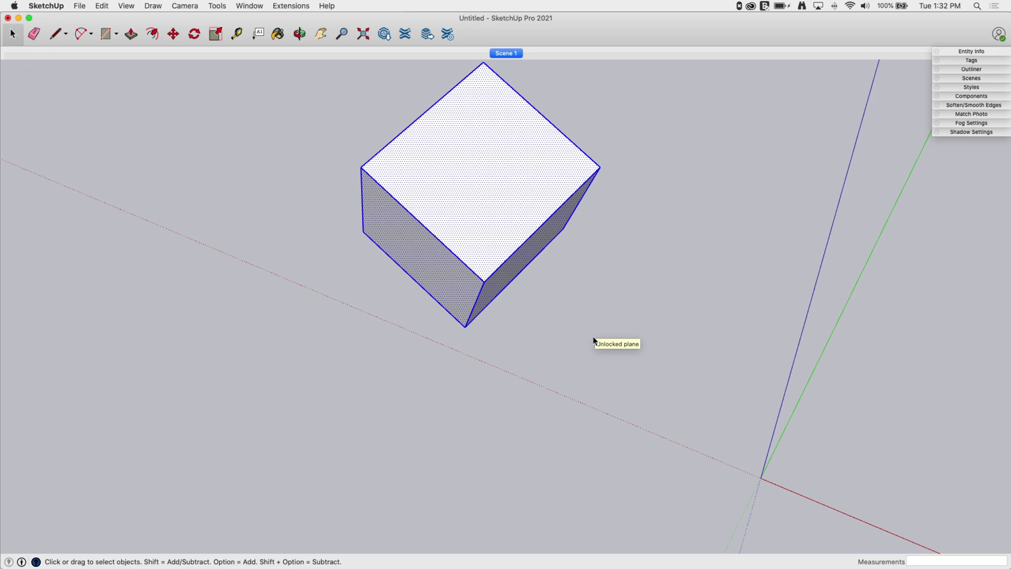
Push in the tilted box's top face about 6 3/8" and its side faces about 11 1/2" and 1' 9/16"
middle_click_drag(592, 336, 432, 186)
key("p")
left_click_drag(432, 186, 429, 210)
middle_click_drag(428, 210, 354, 261)
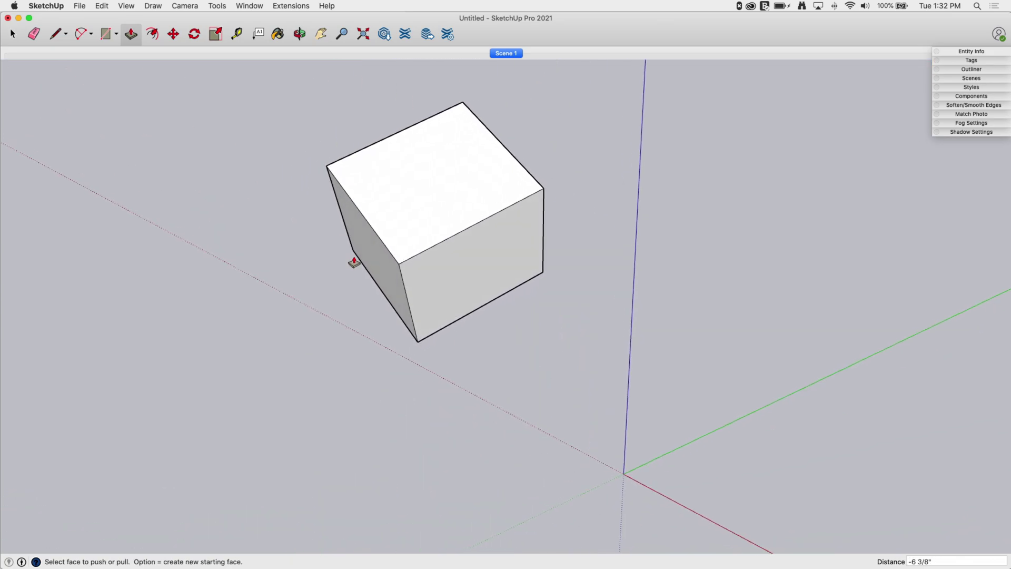
left_click_drag(368, 250, 393, 235)
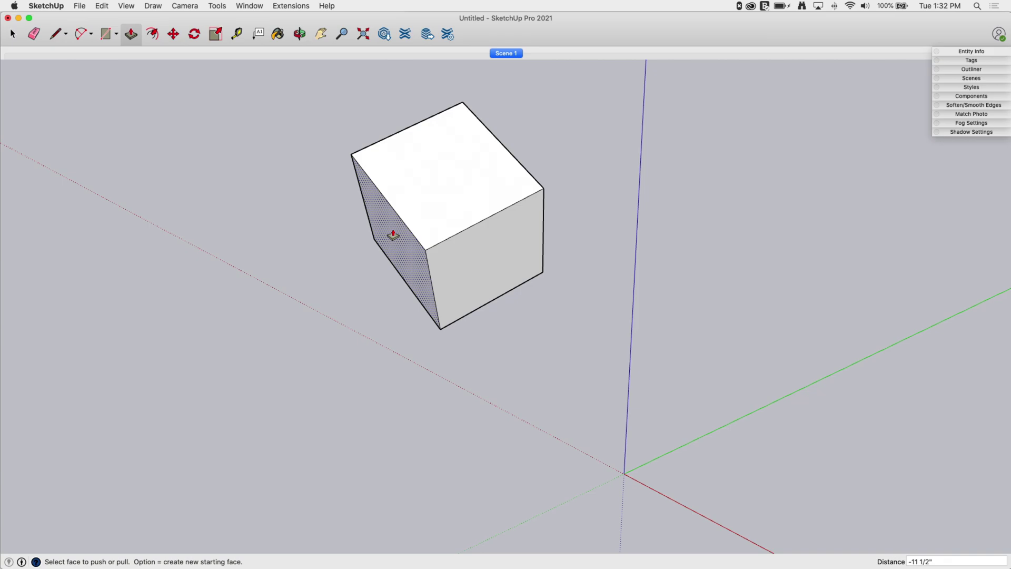
left_click_drag(495, 270, 492, 244)
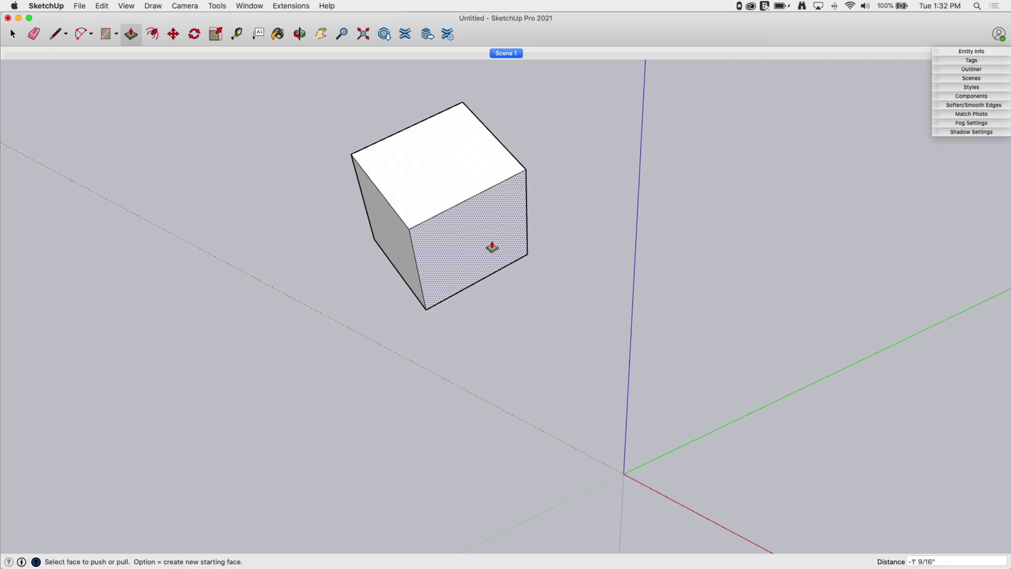
middle_click_drag(492, 243, 456, 169)
left_click_drag(456, 169, 463, 184)
Copy the whole tilted box and place the duplicate beside the original with a gap between them
middle_click_drag(462, 185, 474, 218)
key("space")
triple_click(469, 214)
key("m")
left_click(473, 218)
key("alt")
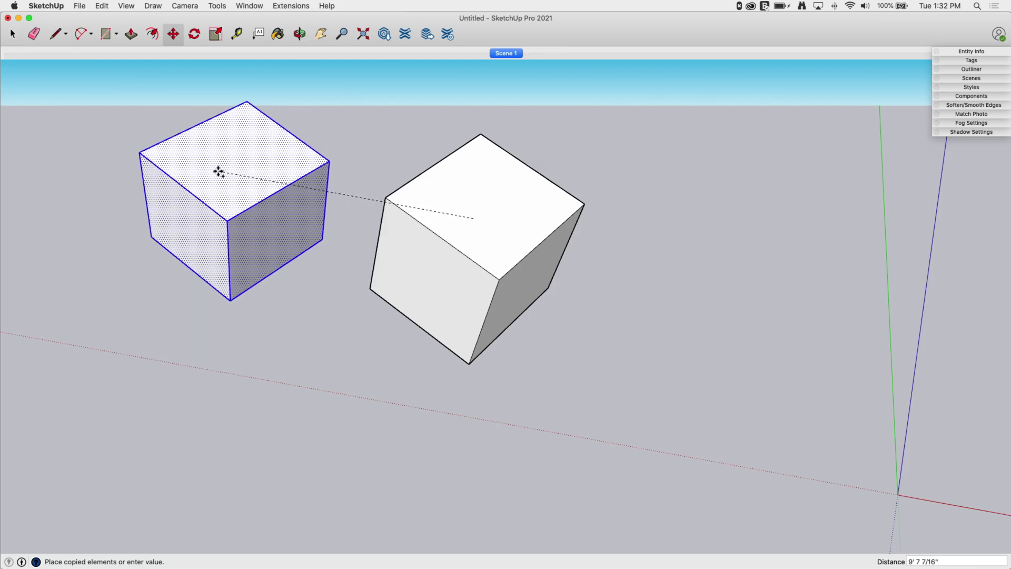
middle_click_drag(209, 170, 525, 242)
left_click(229, 138)
key("space")
Scale the original tilted box's top face uniformly to about 0.79 to taper its sides
left_click(525, 243)
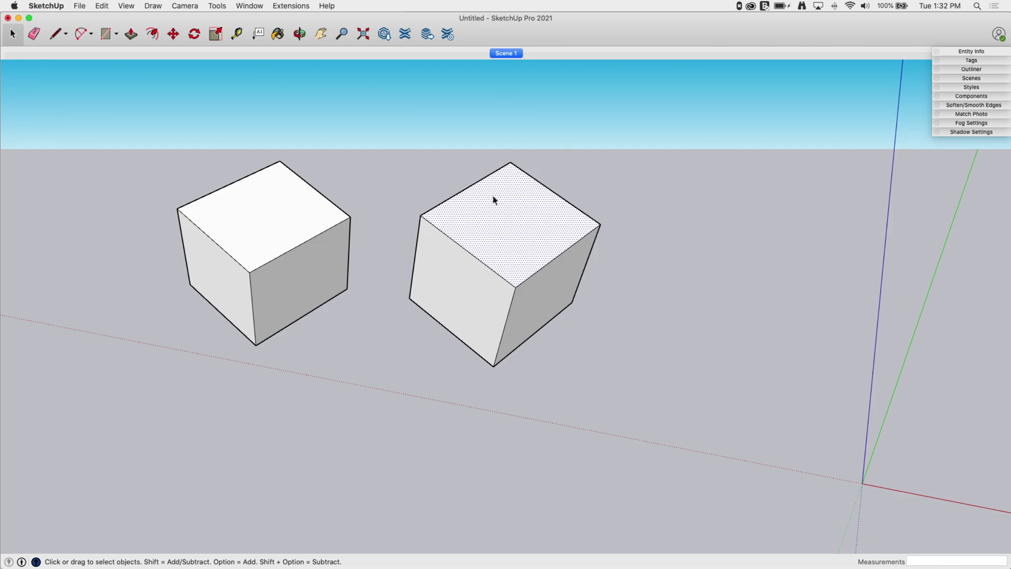
key("s")
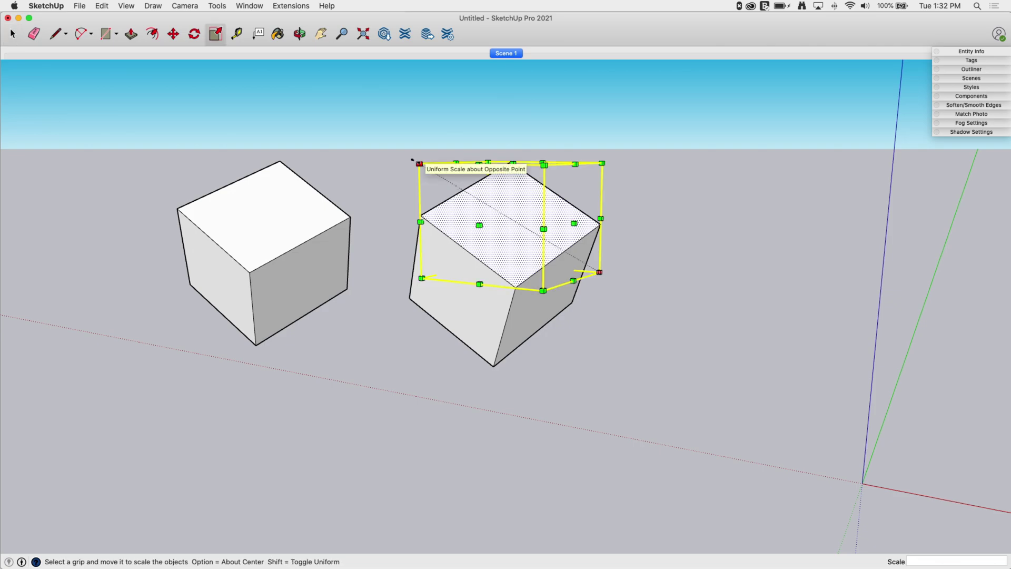
left_click_drag(418, 163, 435, 182)
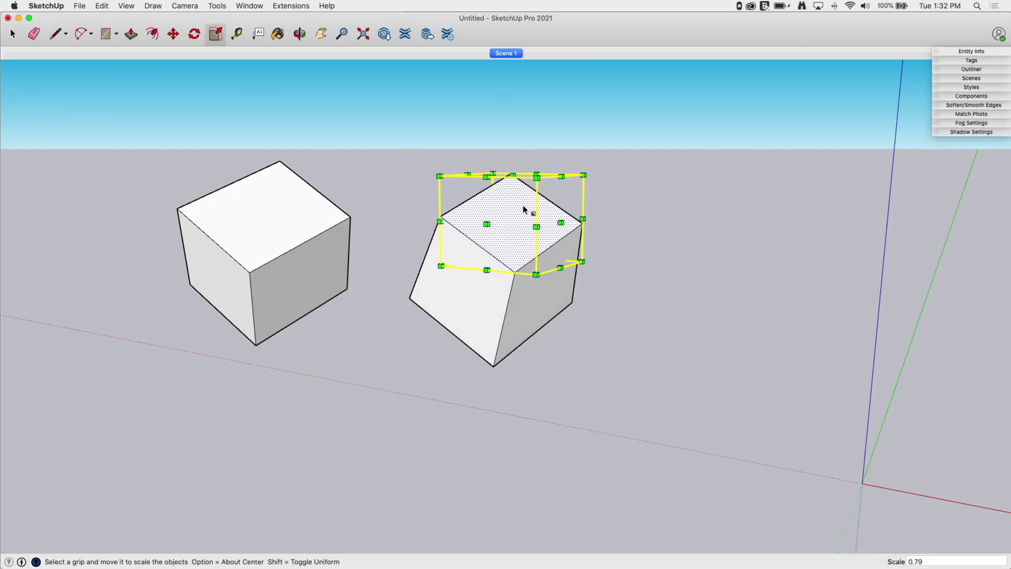
key("space")
Try to extrude the tapered box's top face outward about 3' 2 5/8" with Push/Pull
middle_click_drag(611, 220, 493, 222)
key("p")
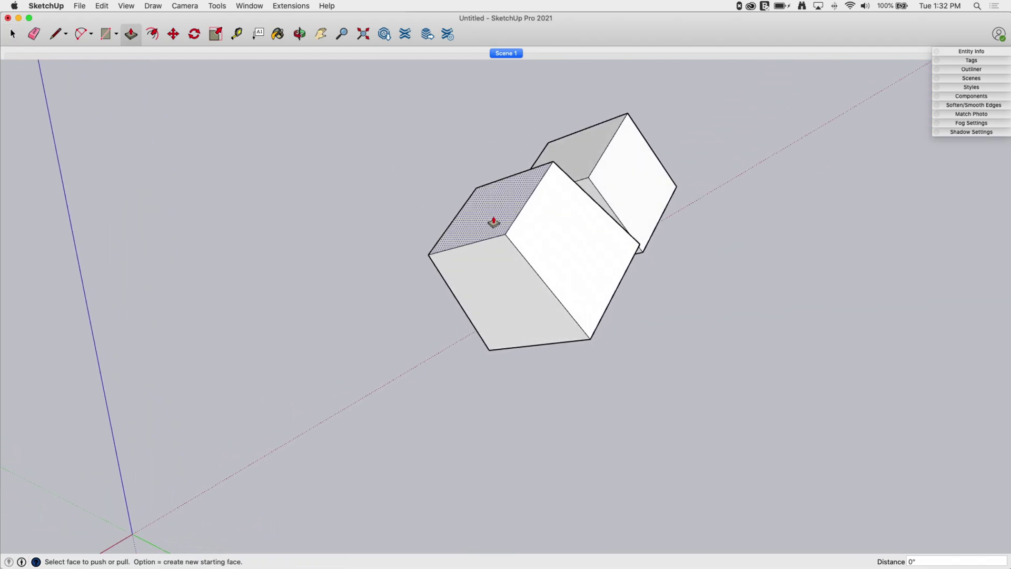
left_click_drag(492, 221, 401, 172)
middle_click_drag(402, 172, 396, 255)
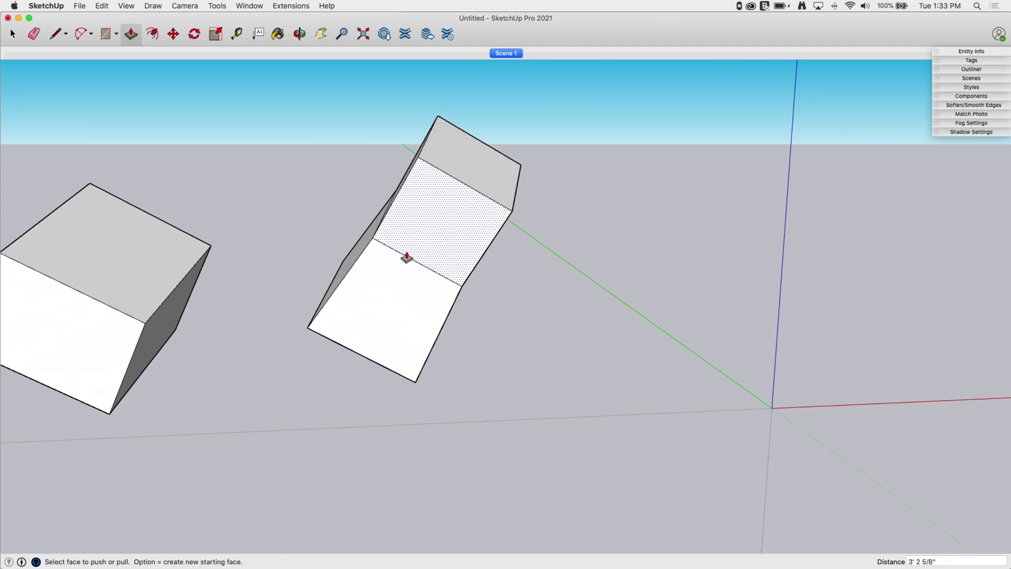
middle_click_drag(406, 258, 494, 363)
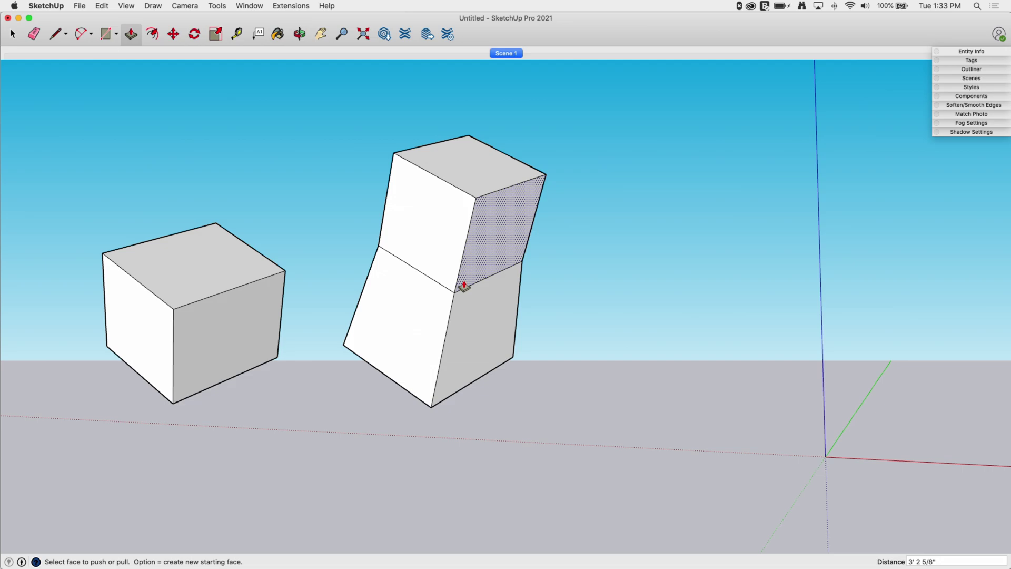
middle_click_drag(463, 239, 498, 258)
key("Escape")
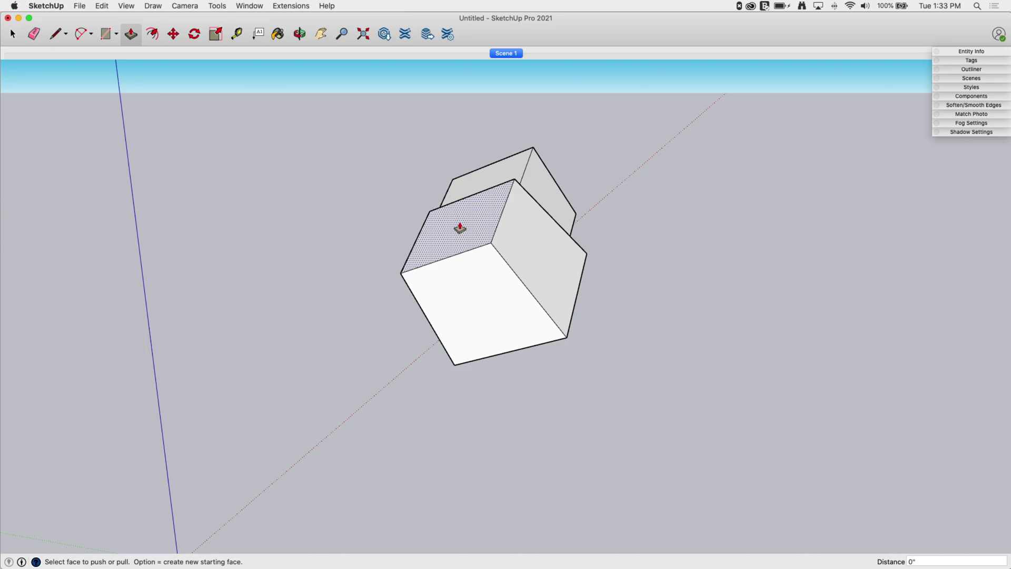
Push/Pull the tapered box's top face outward about 5' 6 5/16", stretching the adjoining sides along with it
left_click_drag(459, 227, 304, 129)
middle_click_drag(225, 216, 435, 214)
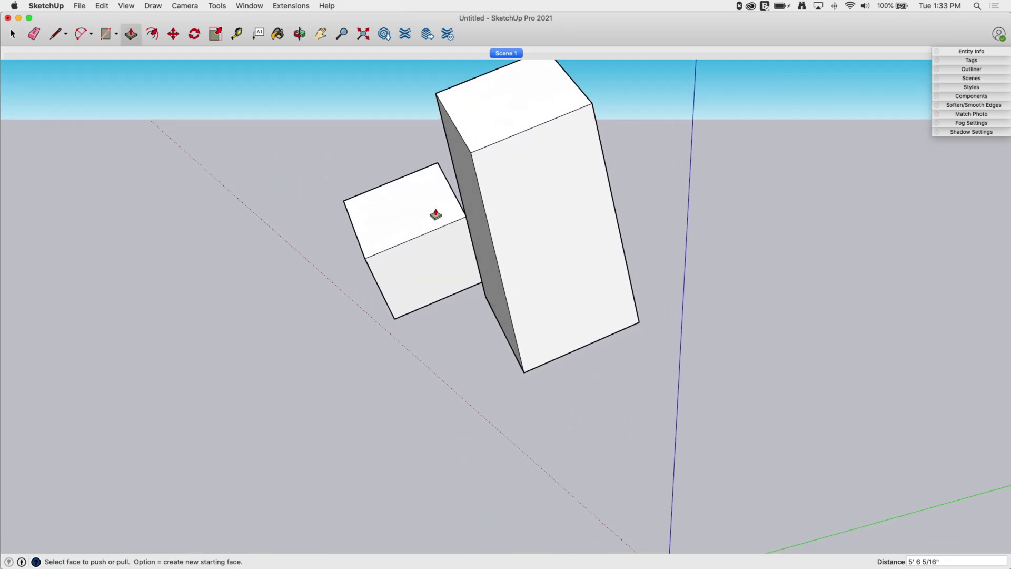
Examine the stretched tapered box from several sides and compare it with the untapered copy
scroll(591, 174, "up", 3)
middle_click_drag(591, 174, 337, 388)
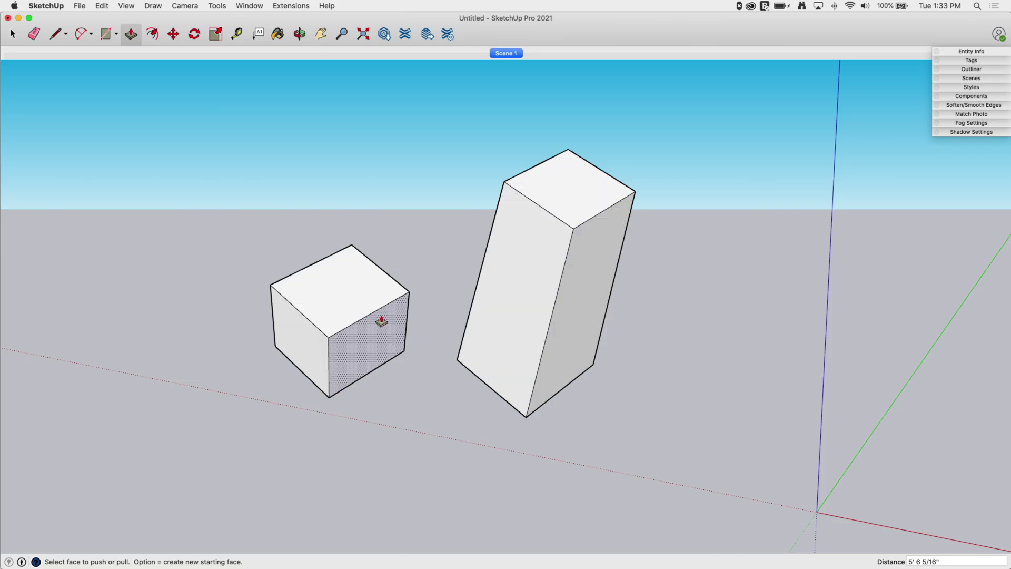
scroll(587, 312, "up", 1)
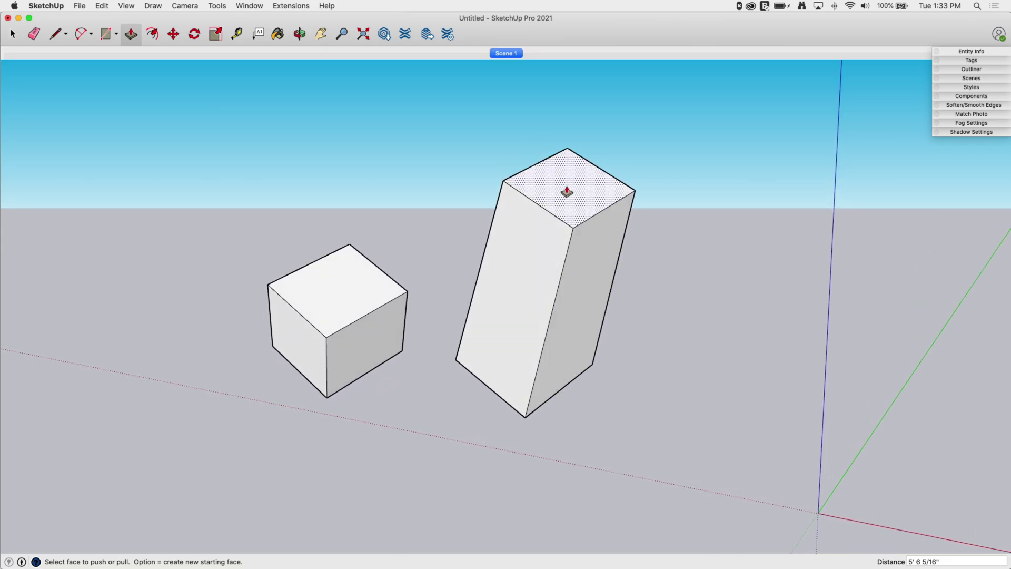
middle_click_drag(560, 117, 474, 135)
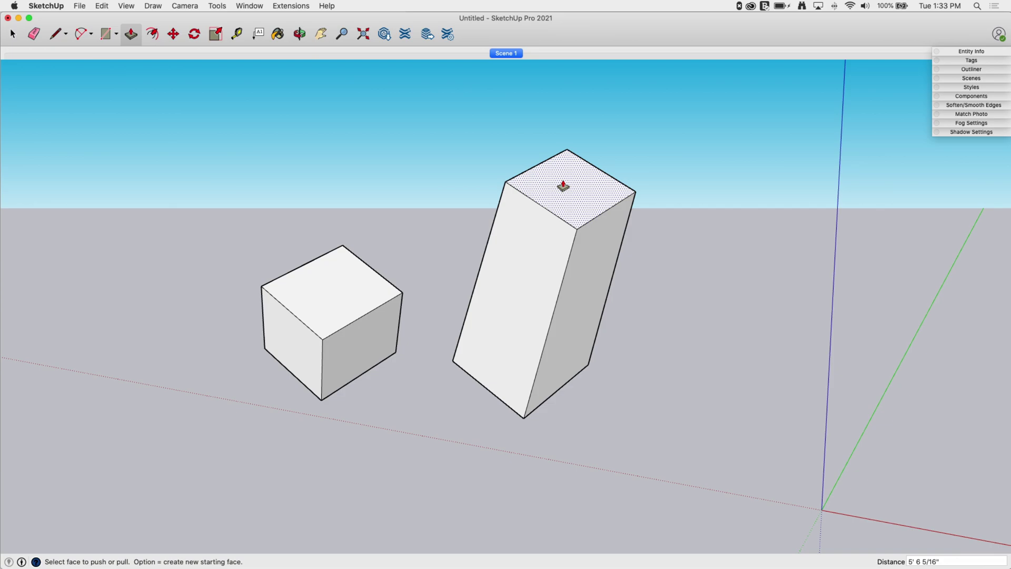
middle_click_drag(523, 163, 526, 271)
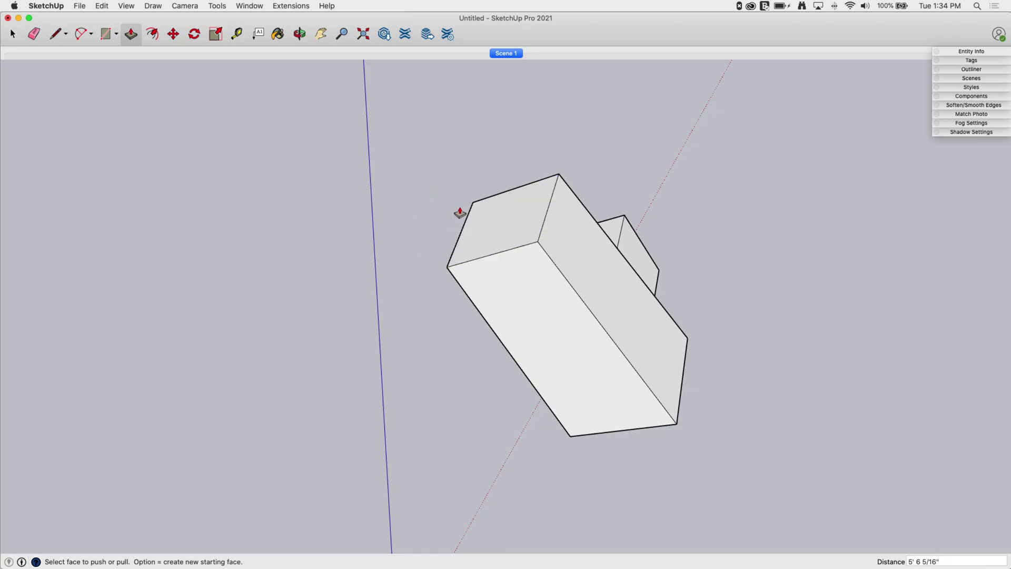
middle_click_drag(514, 199, 383, 198)
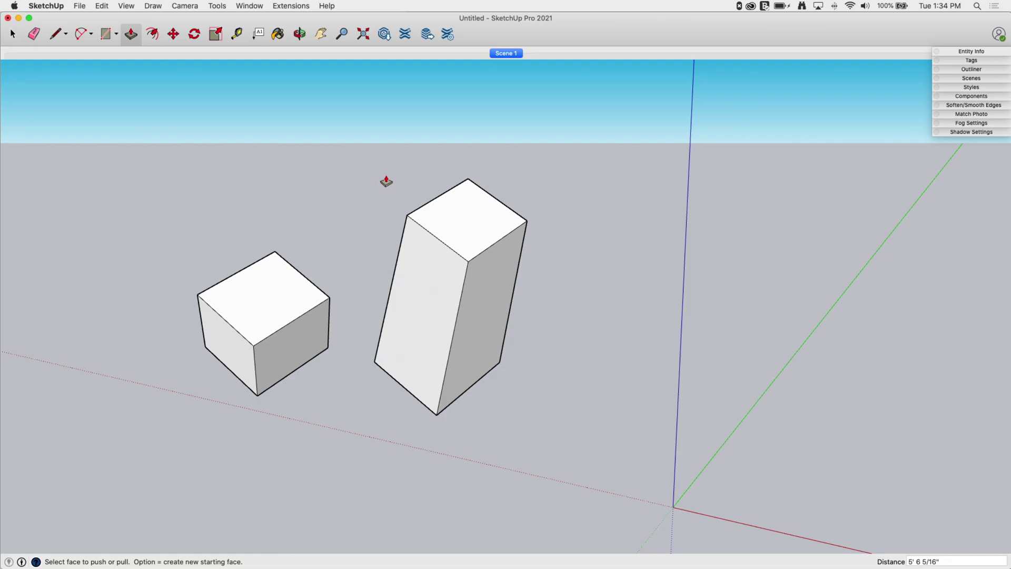
Examine the sloped block and its inset six-panel window from several angles
middle_click_drag(386, 181, 327, 216)
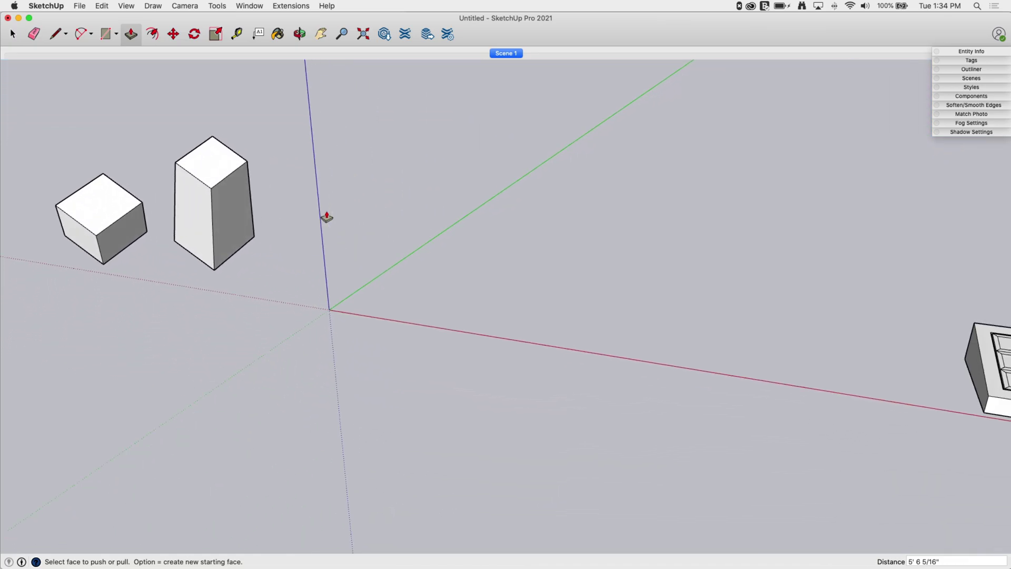
scroll(326, 217, "up", 5)
scroll(405, 294, "up", 5)
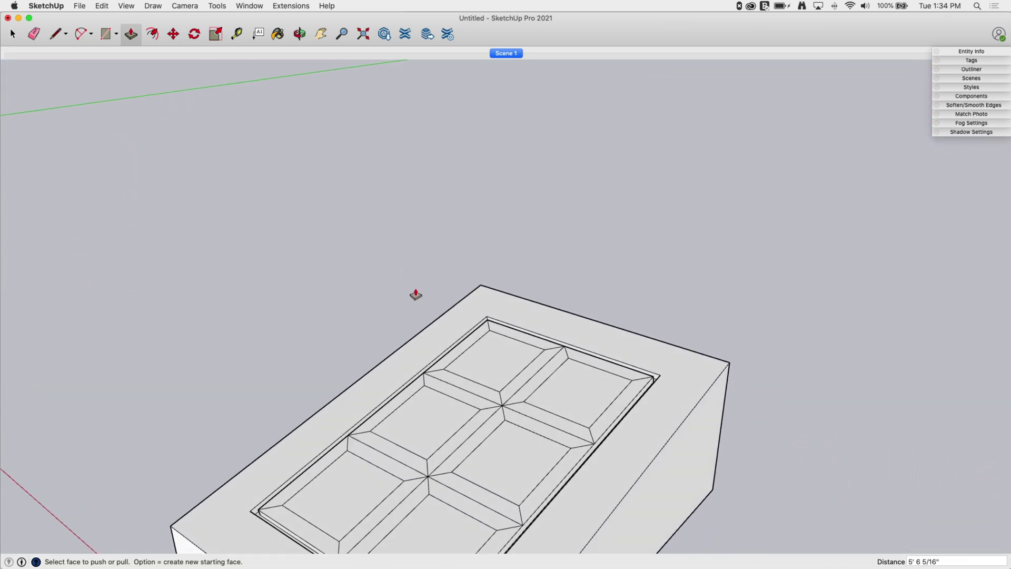
key("Page_Up")
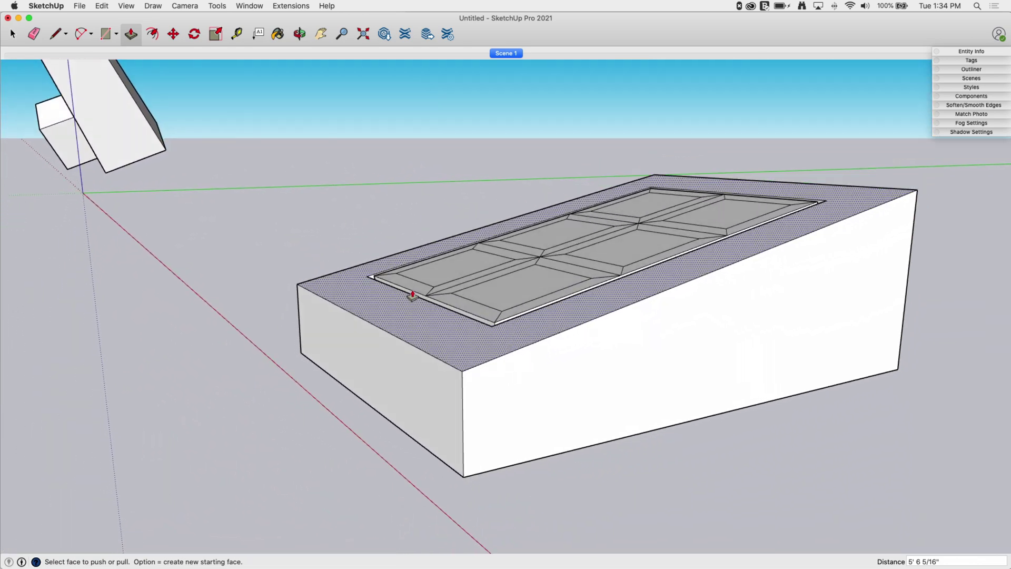
middle_click_drag(412, 296, 439, 346)
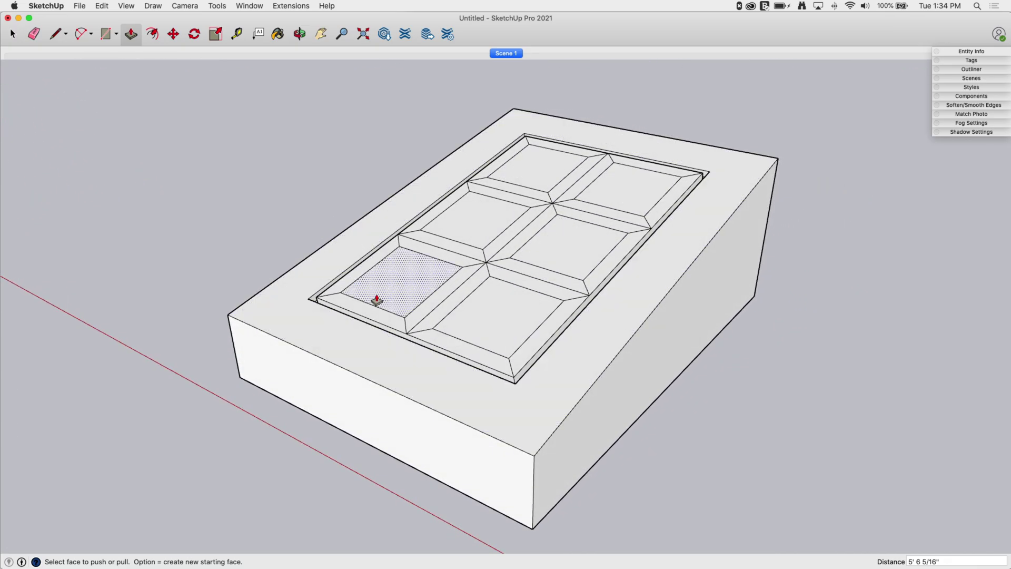
middle_click_drag(377, 295, 323, 367)
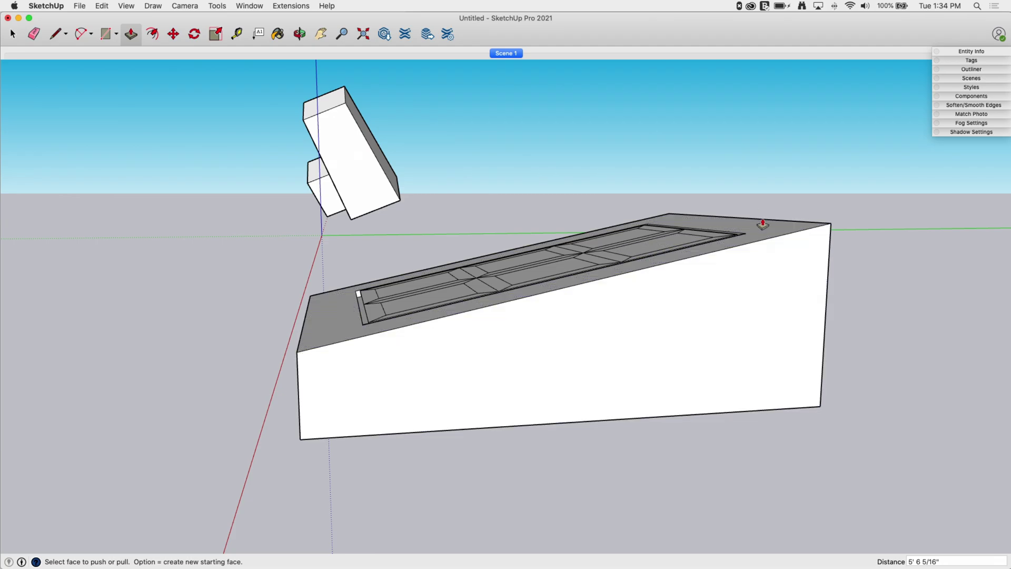
middle_click_drag(492, 311, 431, 287)
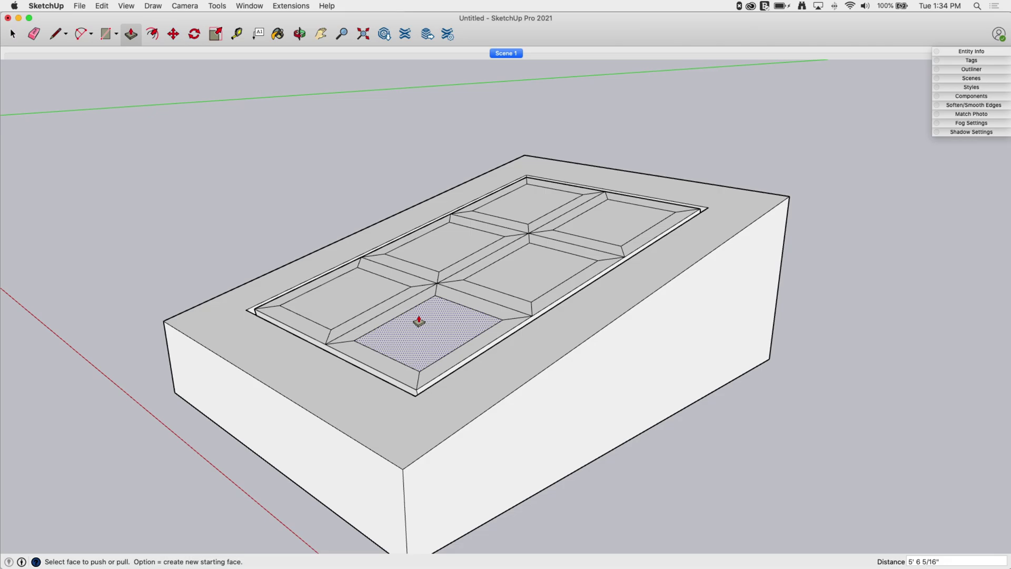
middle_click_drag(418, 321, 418, 312)
mouse_move(300, 316)
middle_mouse_down()
mouse_move(329, 295)
mouse_move(321, 267)
mouse_move(384, 305)
mouse_move(376, 343)
mouse_move(350, 327)
mouse_move(339, 284)
mouse_move(282, 267)
mouse_move(390, 295)
mouse_move(379, 307)
mouse_move(292, 318)
middle_mouse_up()
Try moving the corner window panel's flat face straight up about 4 5/8", and undo the move
key("space")
left_click(327, 297)
key("m")
left_click(328, 296)
left_click(334, 256)
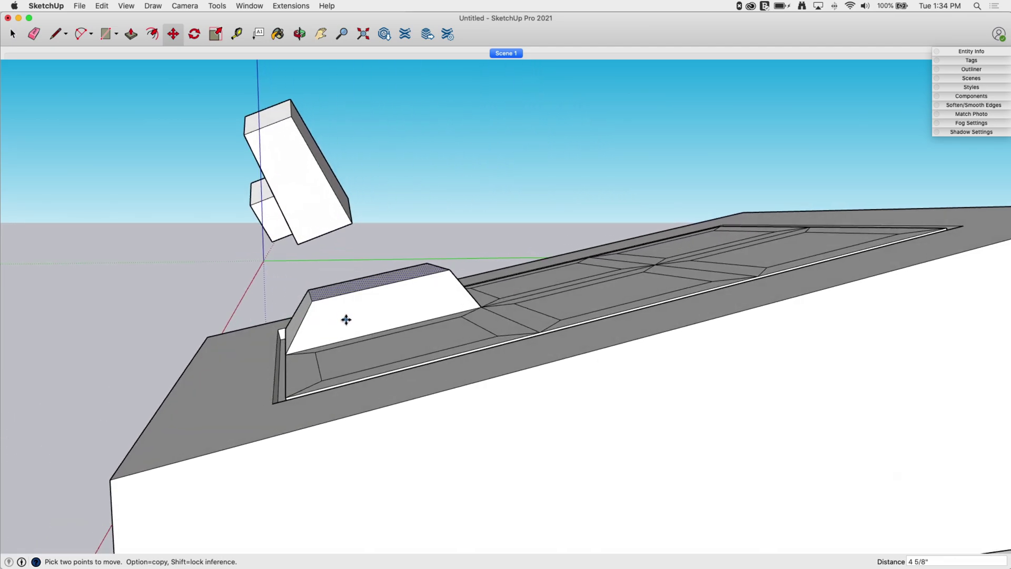
key("super+z")
Try moving the corner panel's flat face about 3 5/16" perpendicular to the sloped surface, and undo the move
left_click(365, 322)
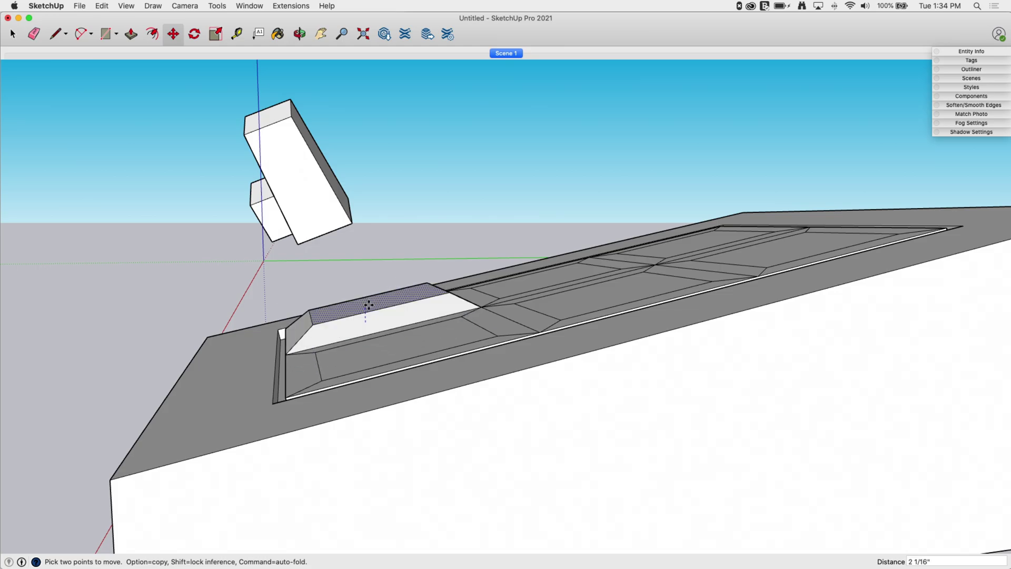
mouse_move(391, 334)
middle_mouse_down()
mouse_move(388, 343)
mouse_move(383, 334)
middle_mouse_up()
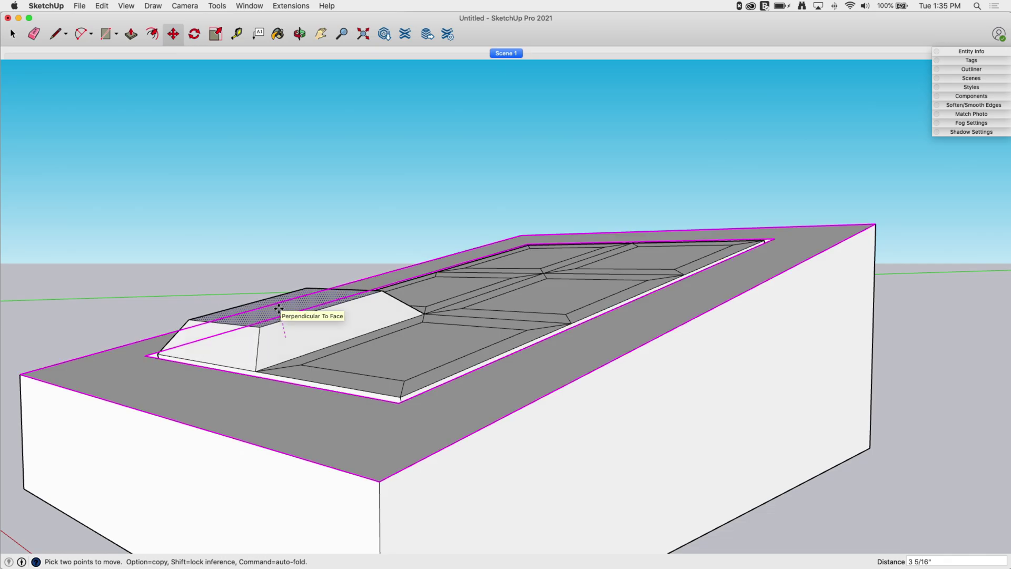
left_click(279, 308)
middle_click_drag(544, 337, 325, 329)
key("super+z")
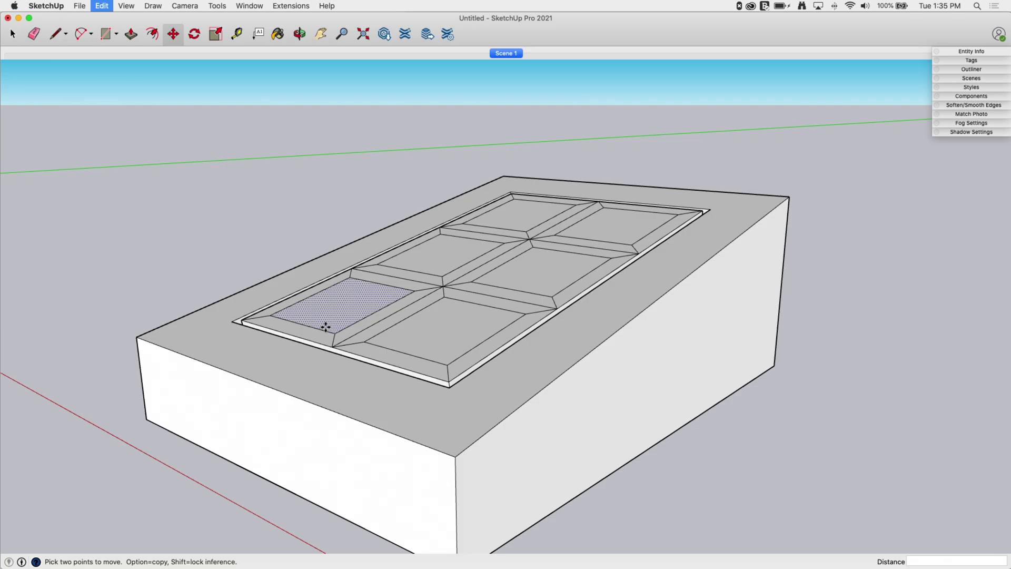
Push/Pull the corner window panel's flat face outward from the sloped surface by about 3 3/16"
middle_click_drag(325, 289, 259, 341)
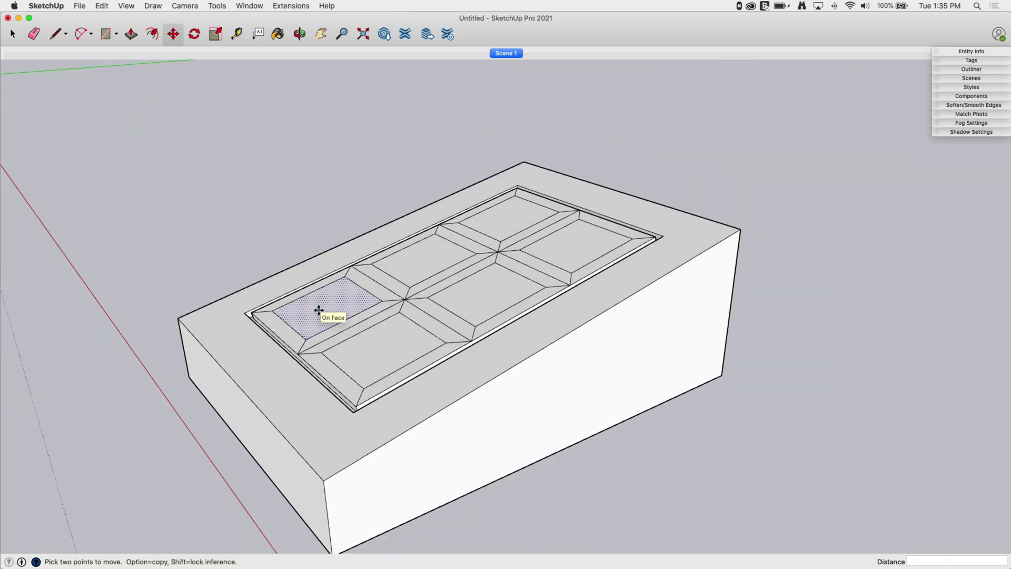
key("p")
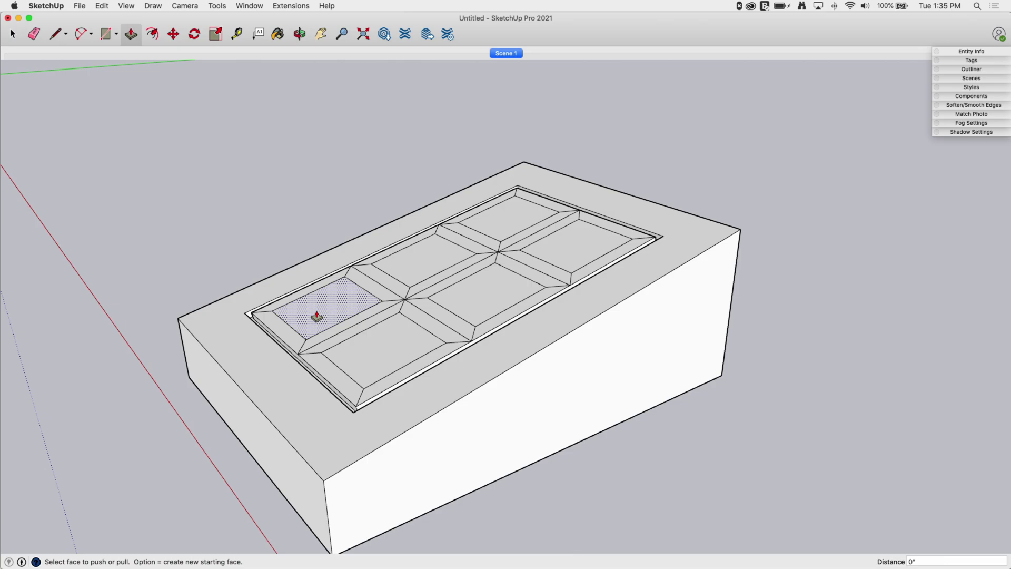
left_click_drag(317, 315, 316, 294)
middle_click_drag(323, 318, 400, 369)
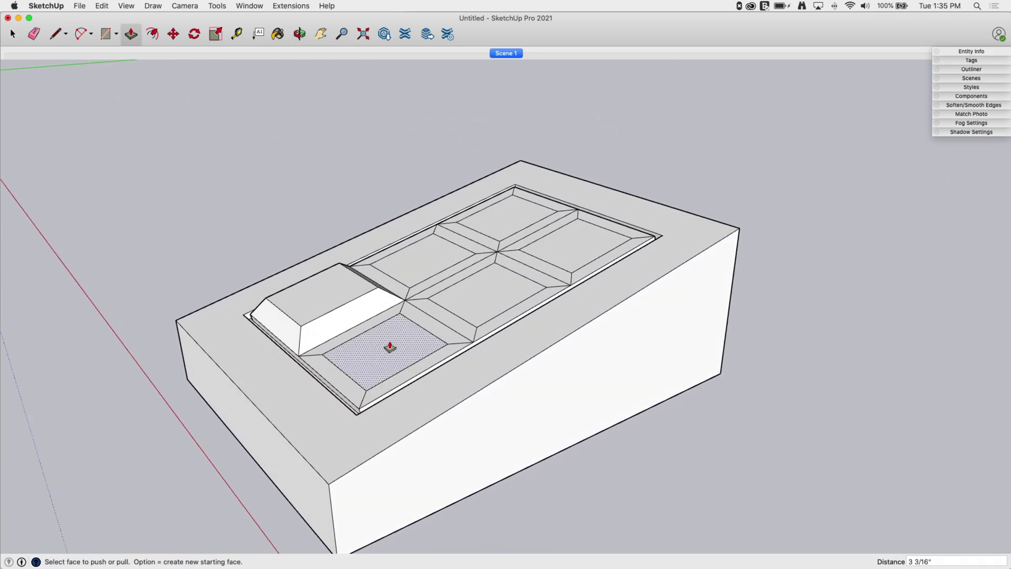
Repeat the same Push/Pull distance on the flat faces of the other five window panels
double_click(389, 346)
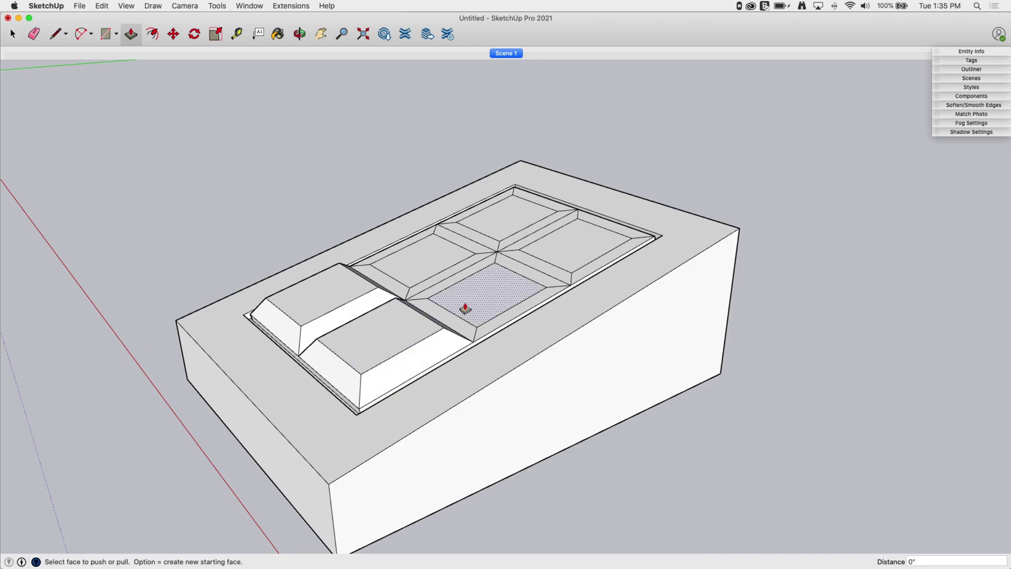
double_click(484, 299)
double_click(550, 252)
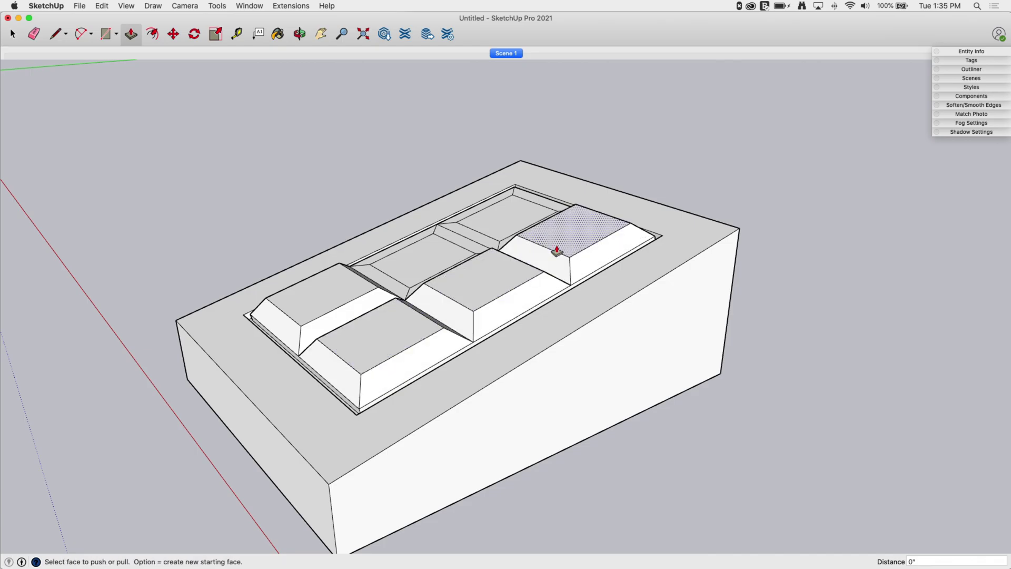
double_click(506, 227)
double_click(423, 262)
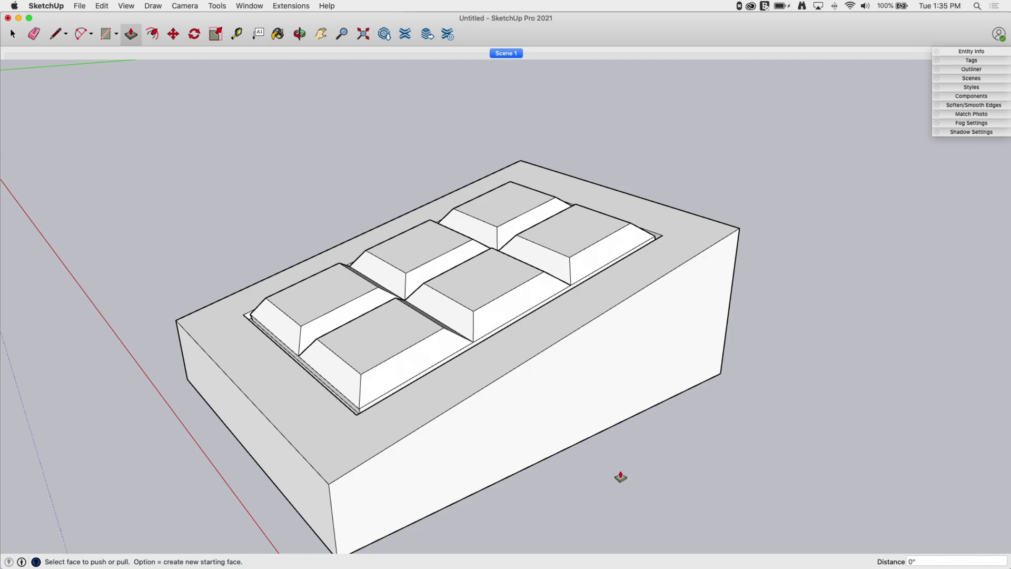
middle_click_drag(619, 476, 326, 339)
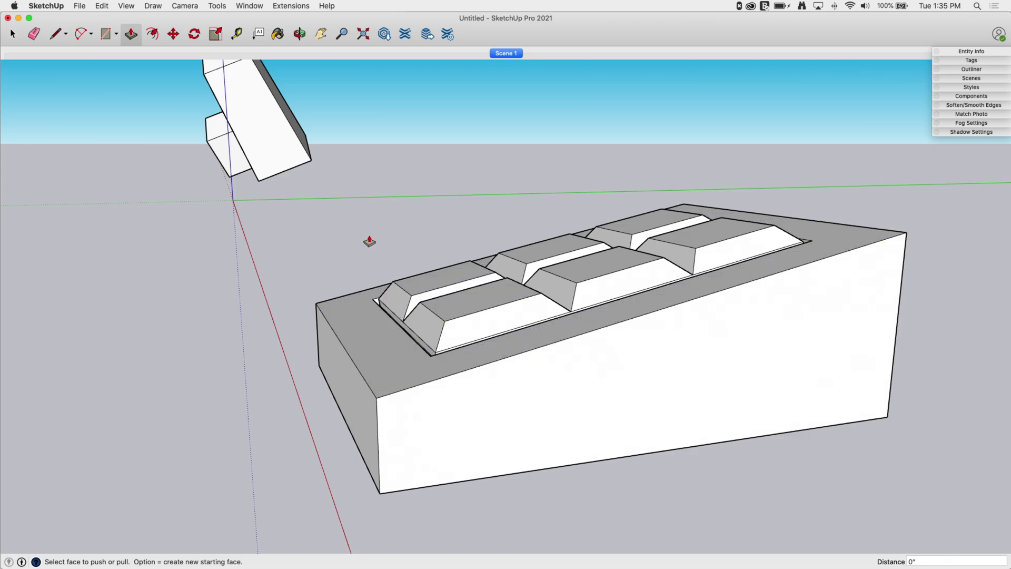
Push/Pull the curved top of one hammer claw outward about 5 7/8", and repeat that distance on the other claw
middle_click_drag(369, 241, 330, 270)
scroll(431, 321, "down", 5)
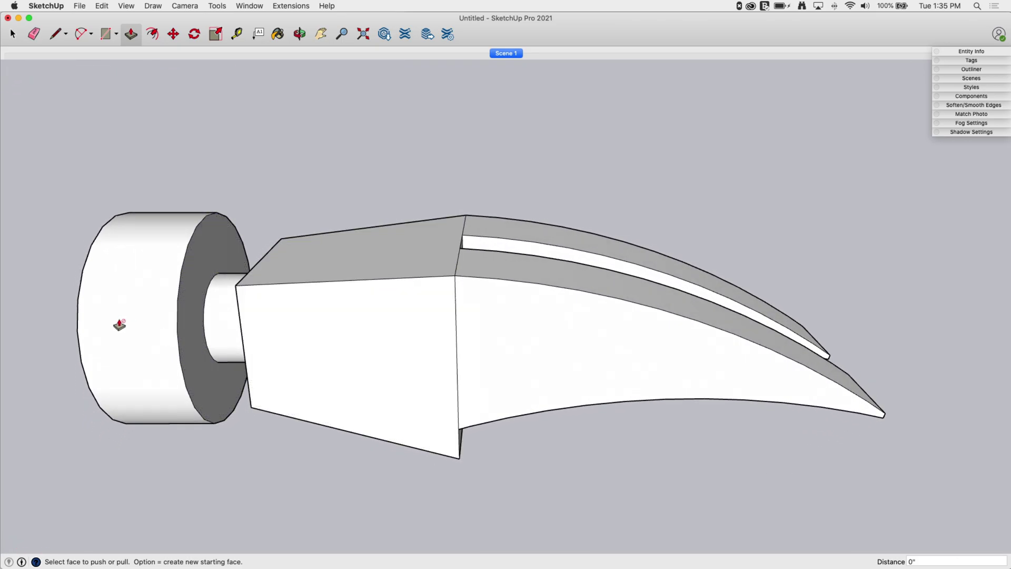
middle_click_drag(319, 323, 312, 277)
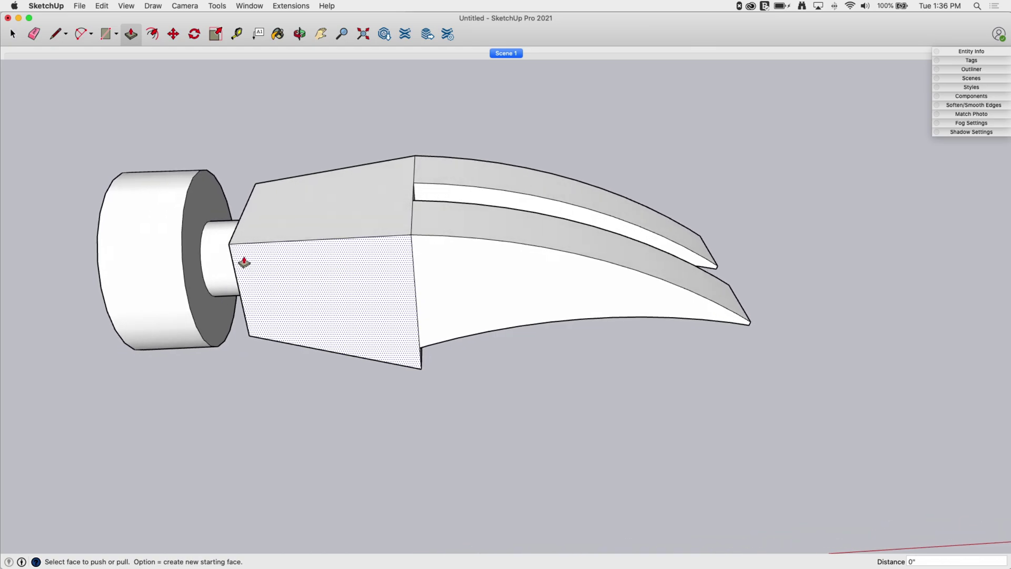
middle_click_drag(145, 242, 184, 214)
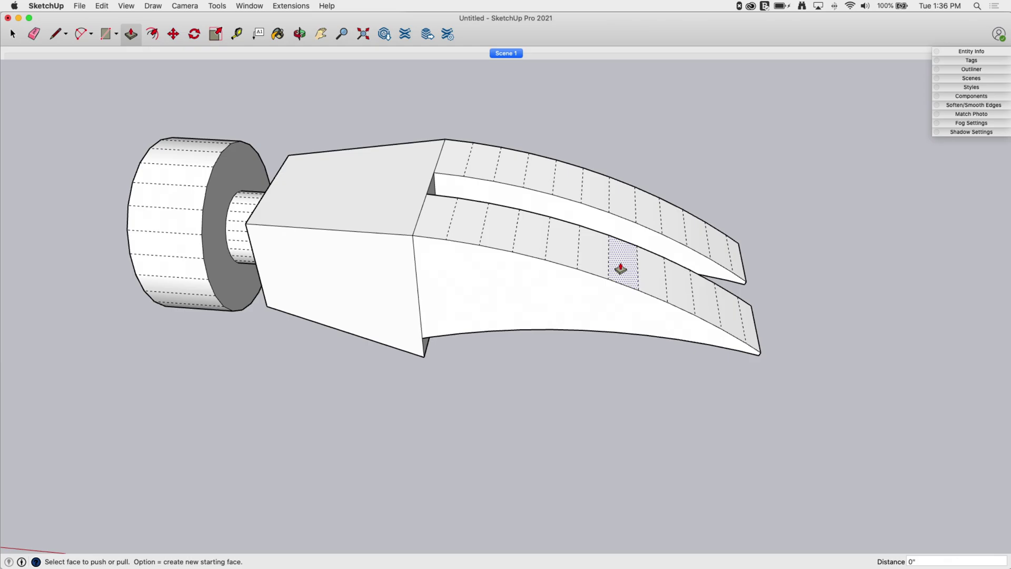
middle_click_drag(620, 268, 484, 237)
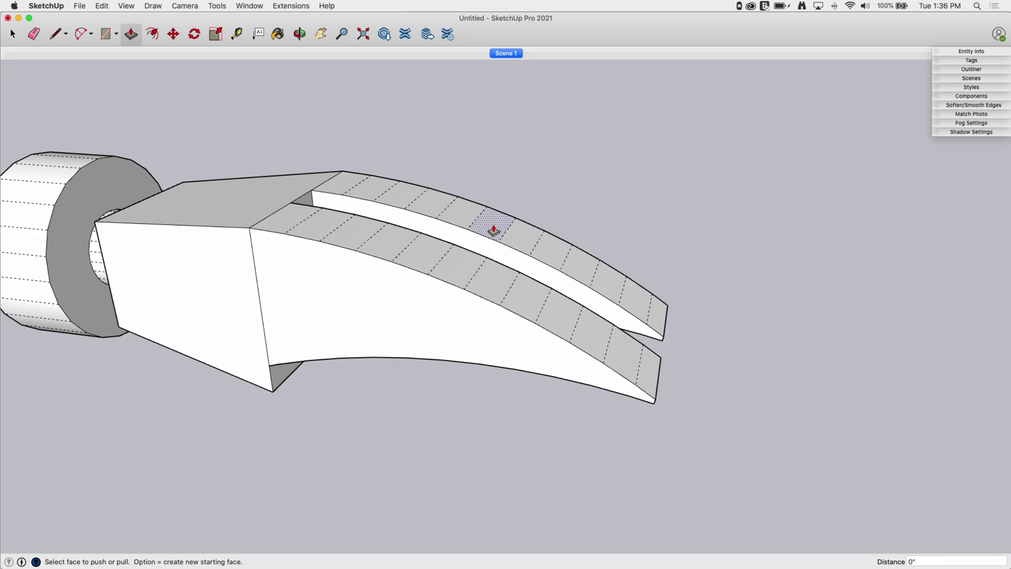
left_click_drag(493, 230, 489, 199)
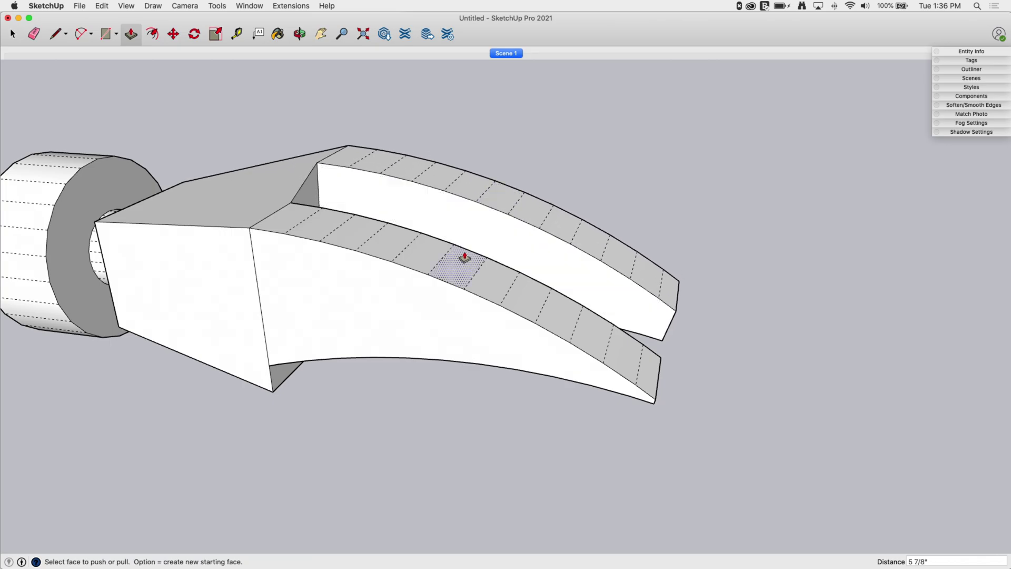
left_click(457, 275)
left_click(458, 279)
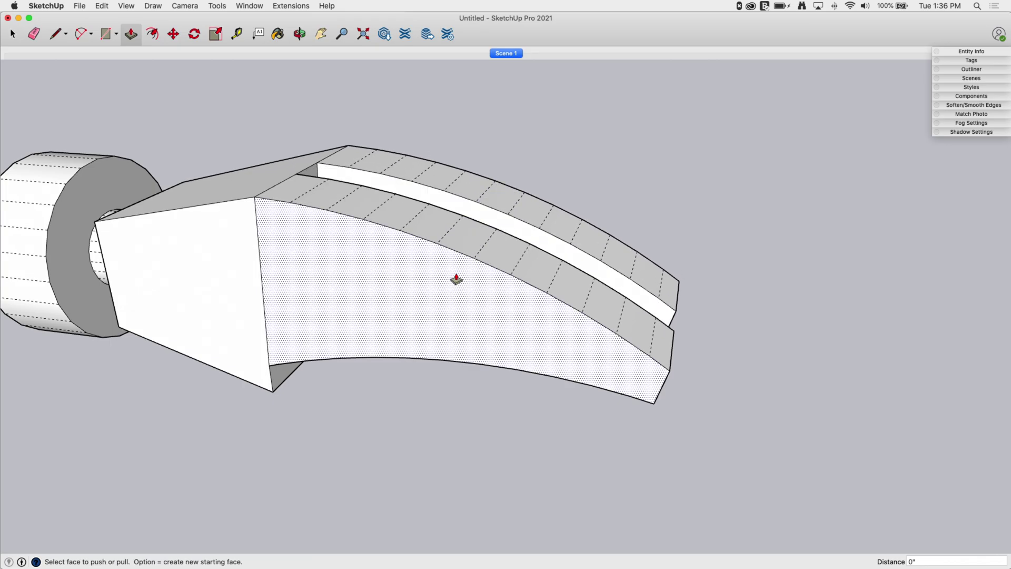
Push/Pull the curved underside of both hammer claws inward by about 4 3/4"
key("o")
left_click_drag(430, 381, 683, 309)
key("p")
middle_click_drag(684, 309, 441, 367)
scroll(462, 368, "up", 3)
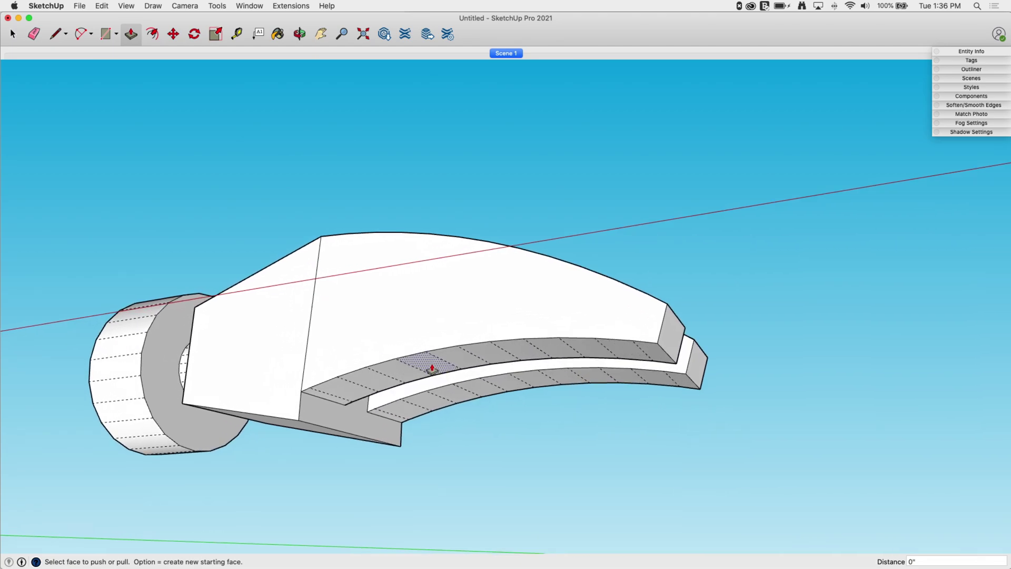
left_click_drag(432, 369, 427, 345)
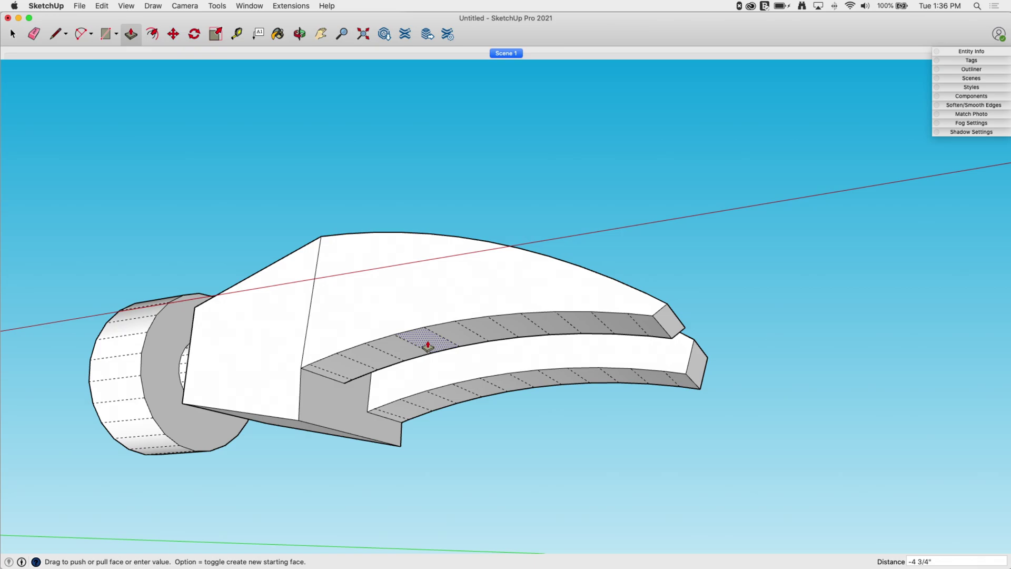
key("super+z")
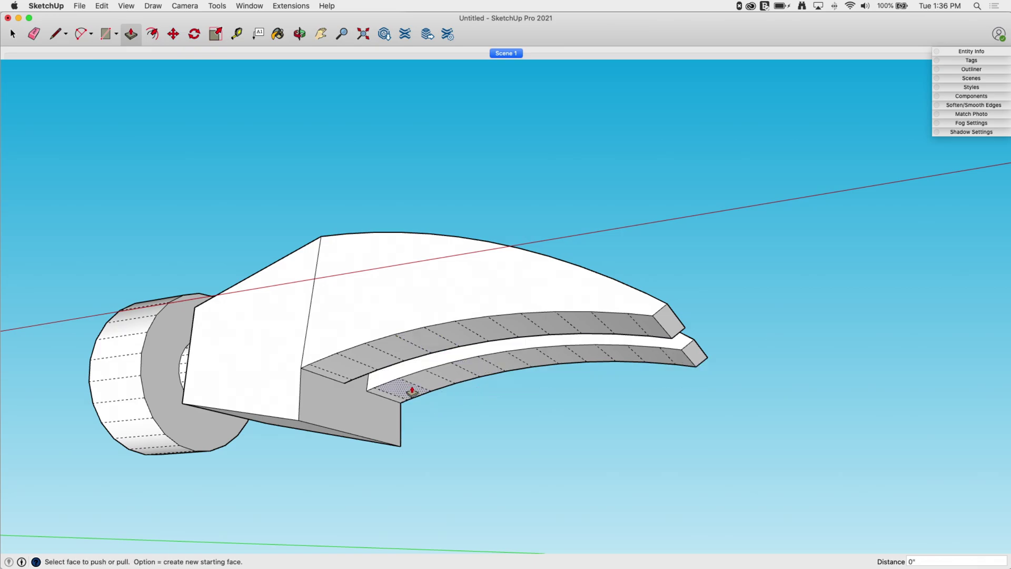
middle_click_drag(412, 391, 539, 491)
scroll(517, 419, "down", 5)
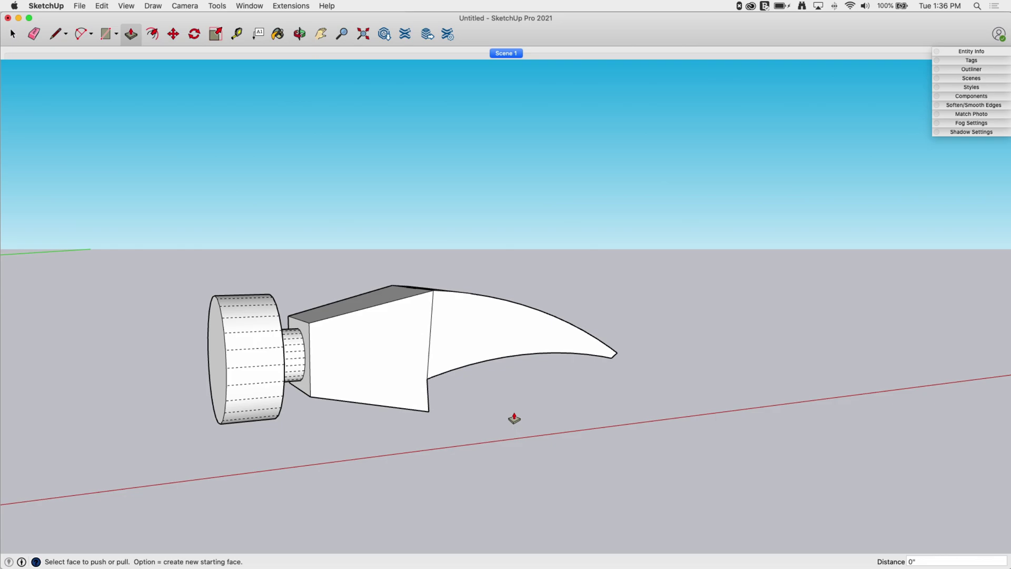
middle_click_drag(513, 419, 320, 395)
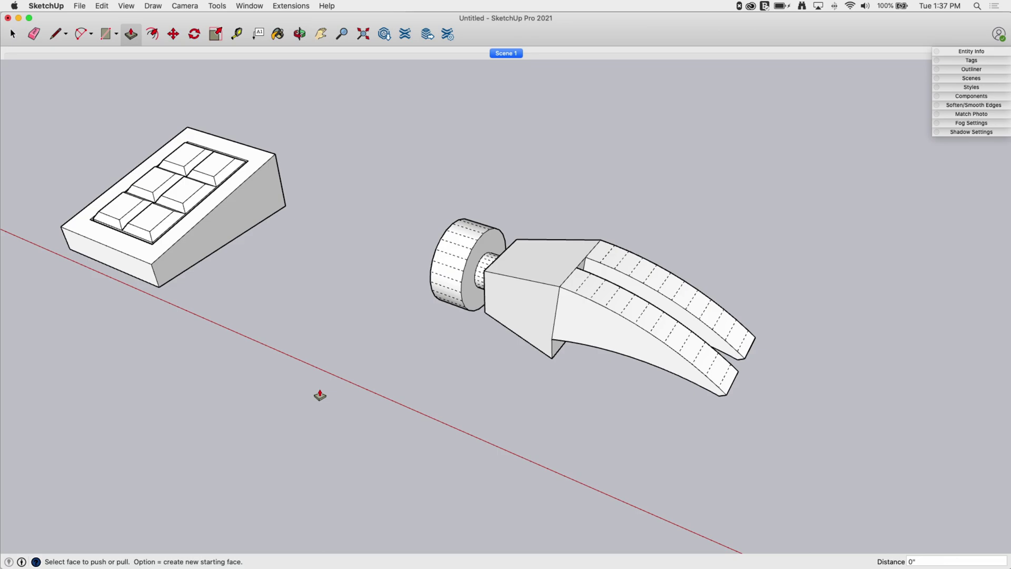